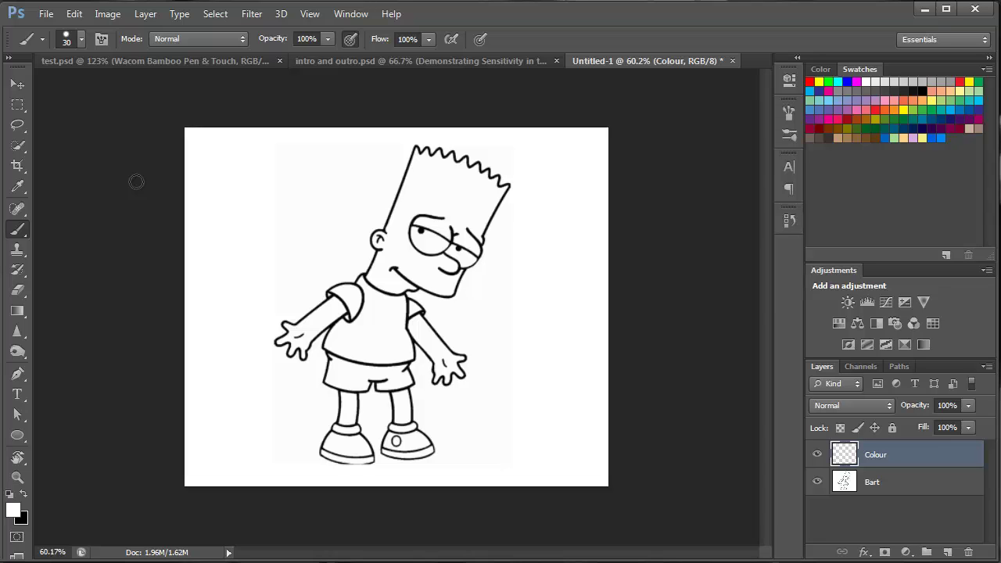
Zoom and pan around the uncoloured Bart line drawing to inspect it.
scroll(134, 172, "up", 3)
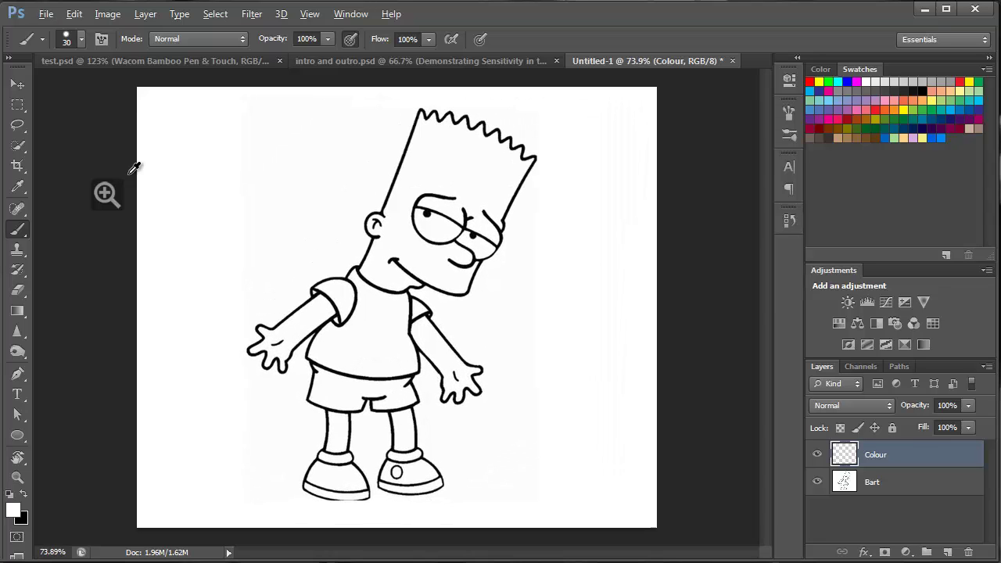
scroll(135, 168, "down", 3)
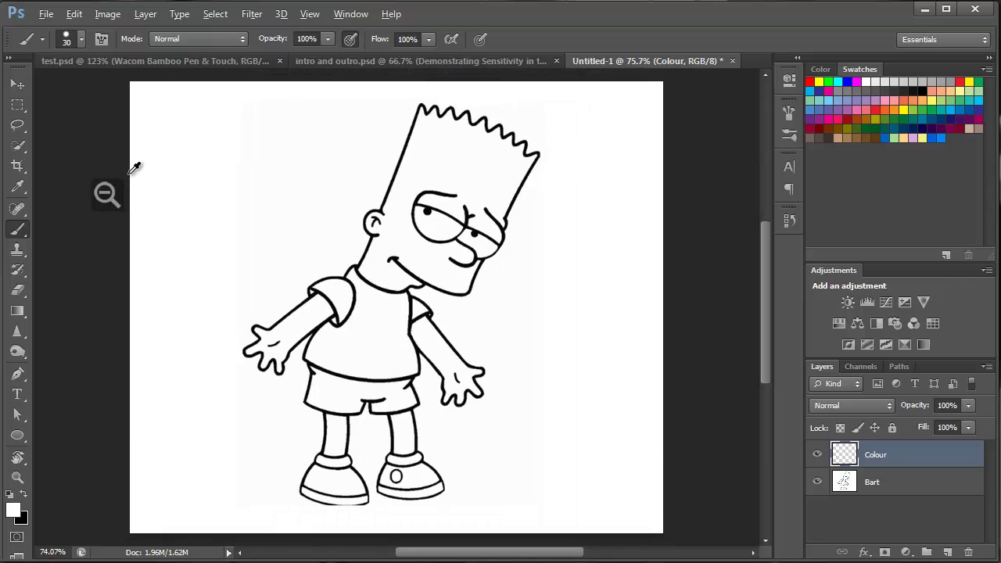
scroll(135, 168, "down", 1)
scroll(182, 49, "up", 2)
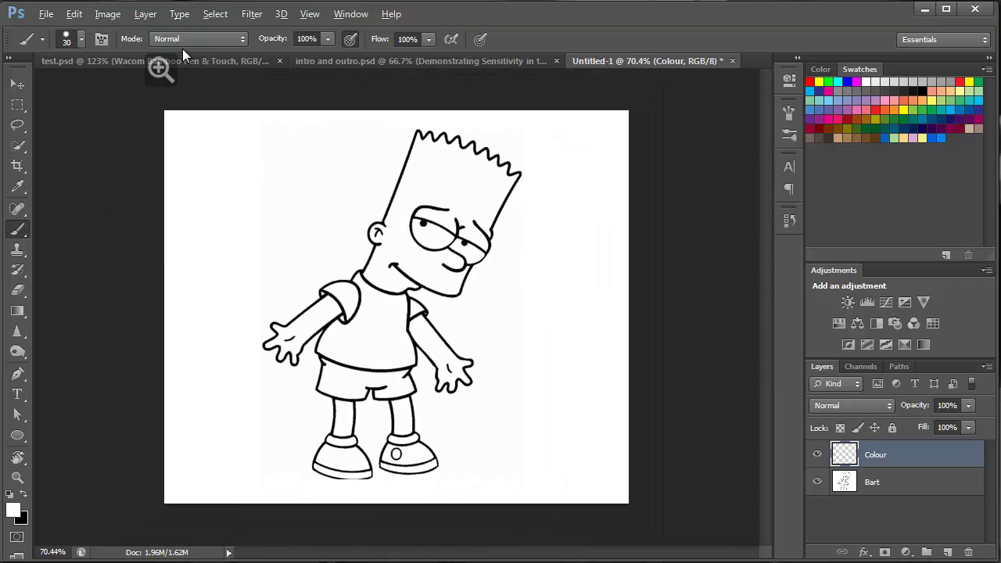
scroll(182, 49, "up", 1)
scroll(182, 49, "down", 2)
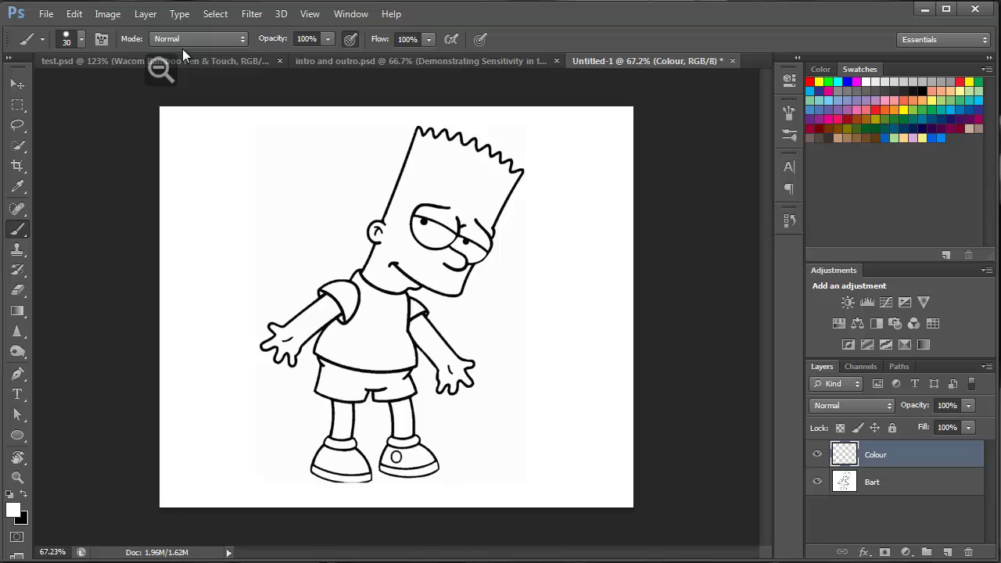
scroll(182, 49, "right", 3)
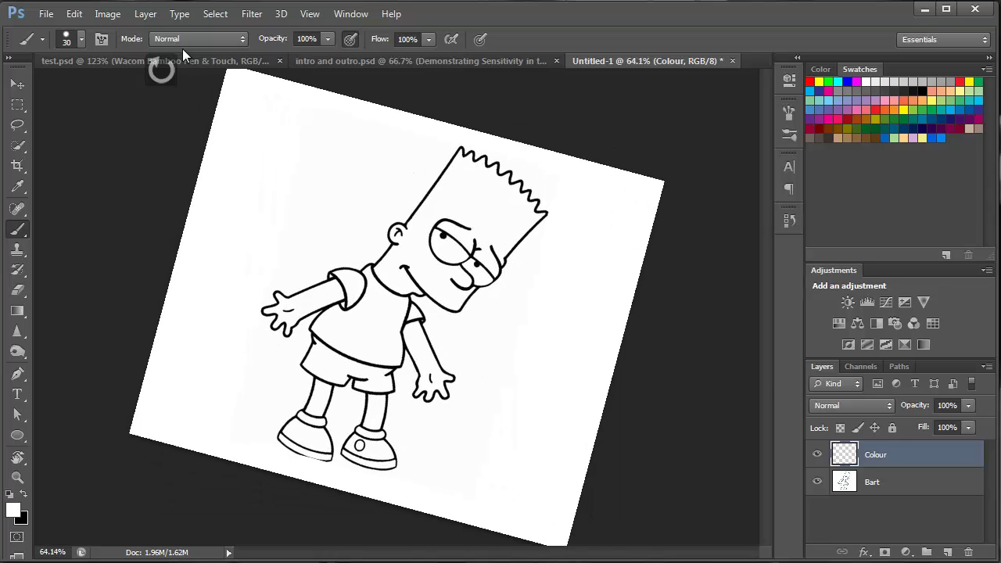
scroll(183, 48, "right", 2)
scroll(182, 49, "left", 5)
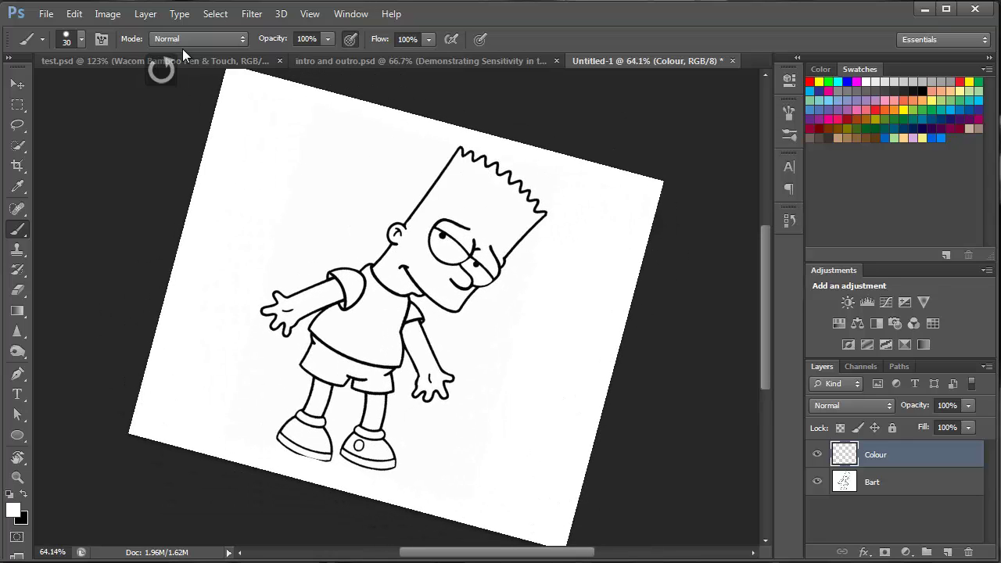
scroll(182, 49, "left", 1)
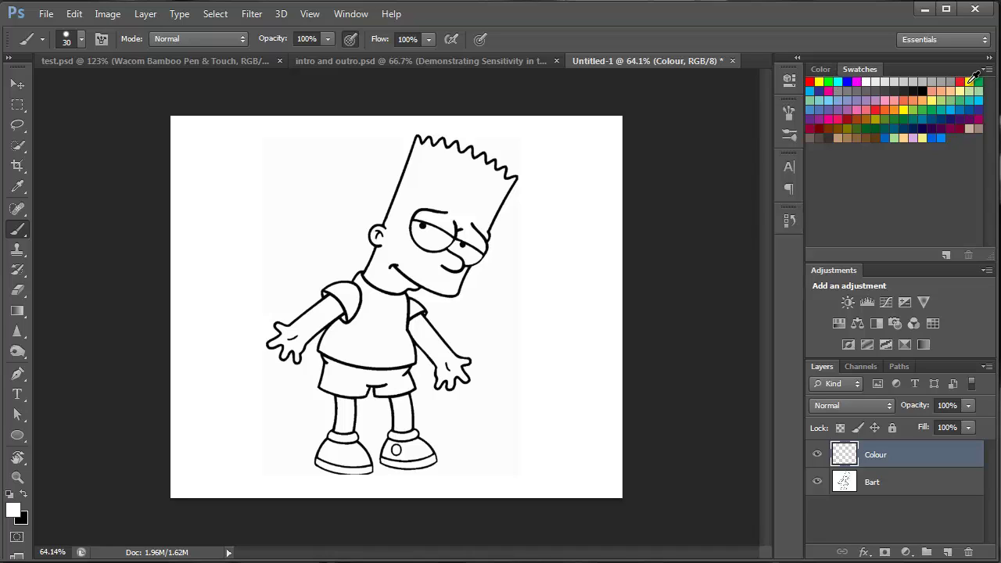
Pick yellow, view the drawing at 100% and shrink the brush to size 10.
left_click(819, 81)
key("ctrl+plus")
key("ctrl+plus")
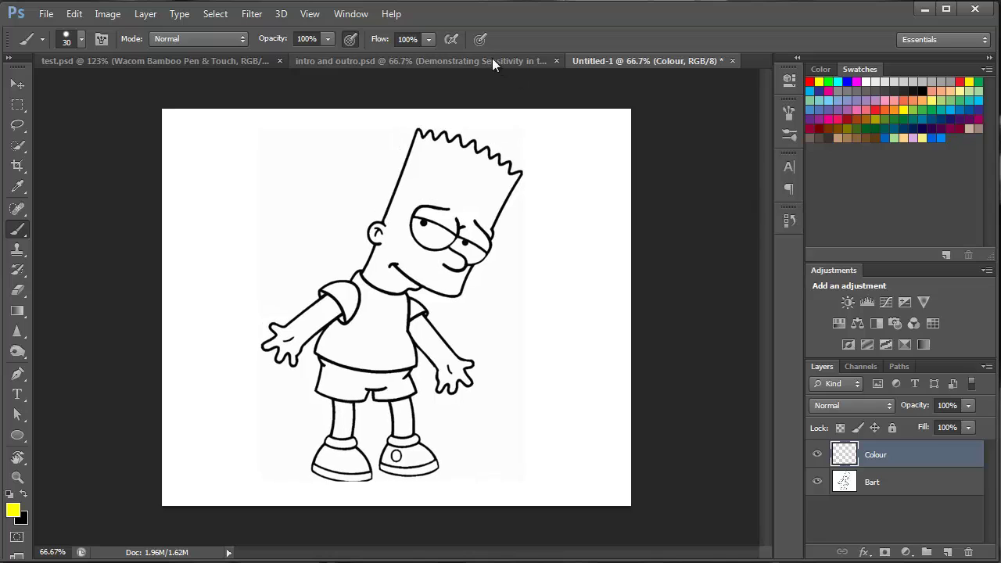
key("bracketleft")
key("bracketleft")
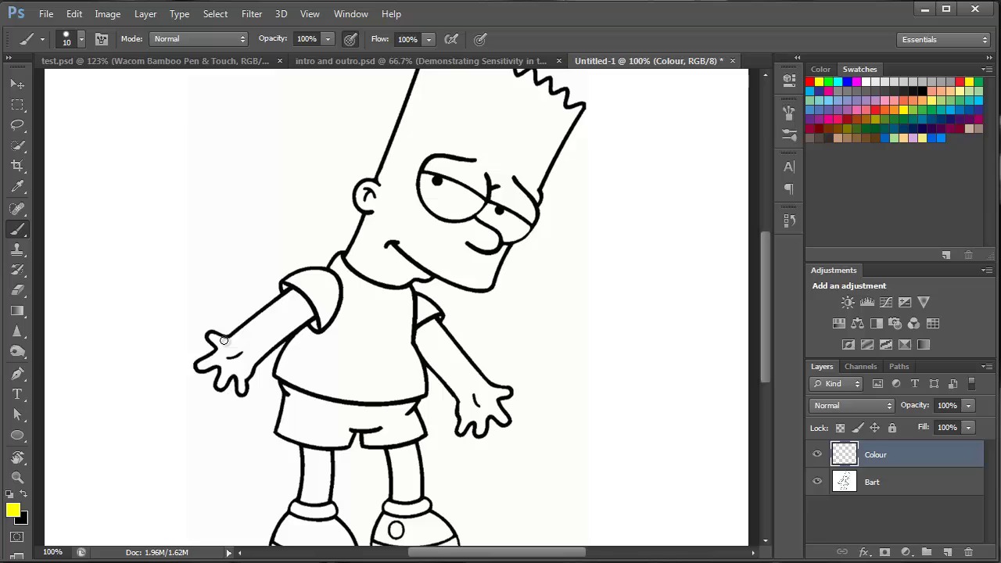
Paint both arms and hands, both legs and the neck yellow.
mouse_move(218, 342)
left_mouse_down()
mouse_move(201, 364)
mouse_move(234, 359)
mouse_move(220, 386)
mouse_move(234, 369)
mouse_move(243, 385)
mouse_move(238, 342)
mouse_move(265, 326)
mouse_move(254, 358)
mouse_move(314, 314)
mouse_move(299, 308)
mouse_move(298, 320)
mouse_move(304, 303)
mouse_move(287, 294)
mouse_move(243, 336)
mouse_move(296, 304)
mouse_move(276, 330)
mouse_move(293, 301)
left_mouse_up()
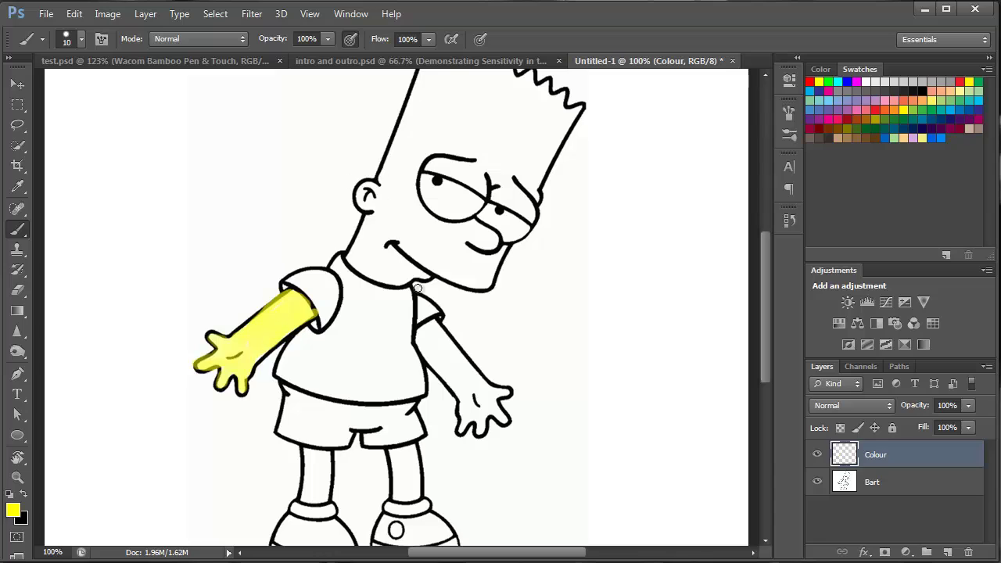
mouse_move(440, 333)
left_mouse_down()
mouse_move(439, 361)
mouse_move(421, 347)
mouse_move(436, 324)
mouse_move(473, 373)
mouse_move(475, 381)
mouse_move(426, 352)
mouse_move(463, 394)
mouse_move(464, 426)
mouse_move(481, 409)
mouse_move(472, 389)
mouse_move(502, 420)
mouse_move(476, 391)
left_mouse_up()
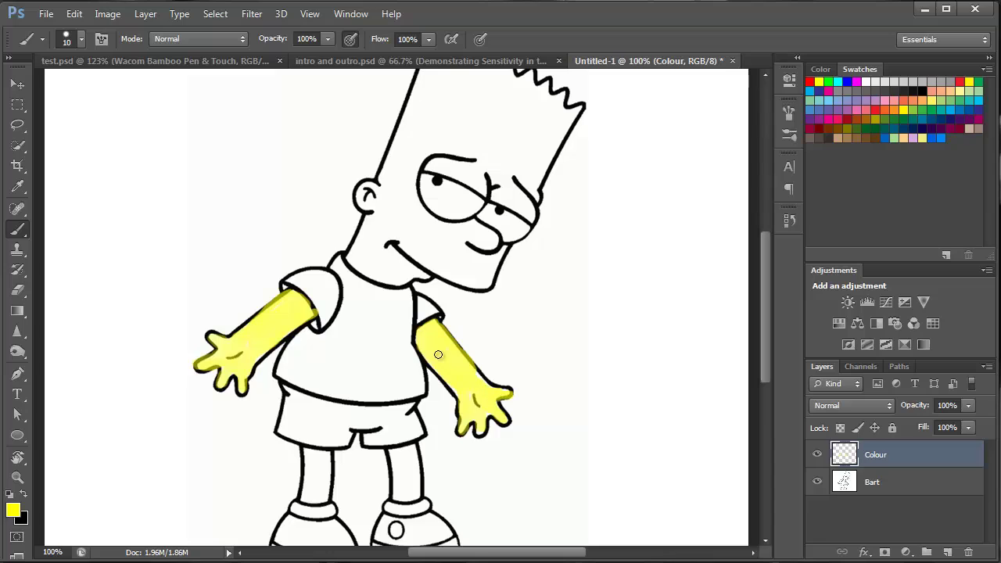
mouse_move(434, 327)
left_mouse_down()
mouse_move(467, 367)
mouse_move(425, 328)
mouse_move(475, 380)
mouse_move(430, 337)
mouse_move(474, 403)
mouse_move(458, 396)
mouse_move(499, 414)
mouse_move(478, 428)
mouse_move(459, 415)
left_mouse_up()
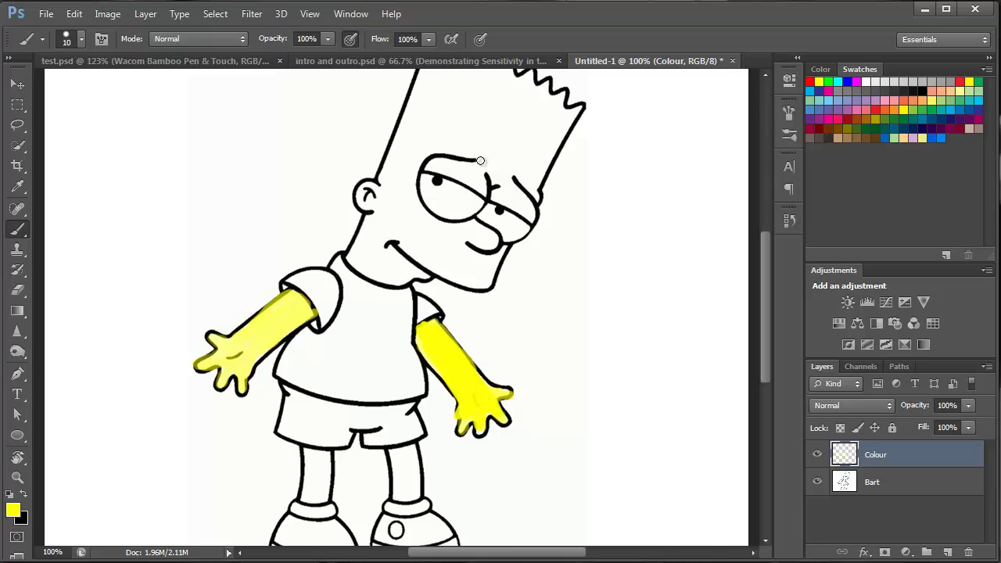
mouse_move(313, 465)
left_mouse_down()
mouse_move(319, 487)
mouse_move(307, 457)
mouse_move(322, 475)
mouse_move(307, 489)
mouse_move(303, 481)
left_mouse_up()
mouse_move(390, 454)
left_mouse_down()
mouse_move(397, 472)
mouse_move(405, 462)
mouse_move(416, 495)
mouse_move(394, 485)
left_mouse_up()
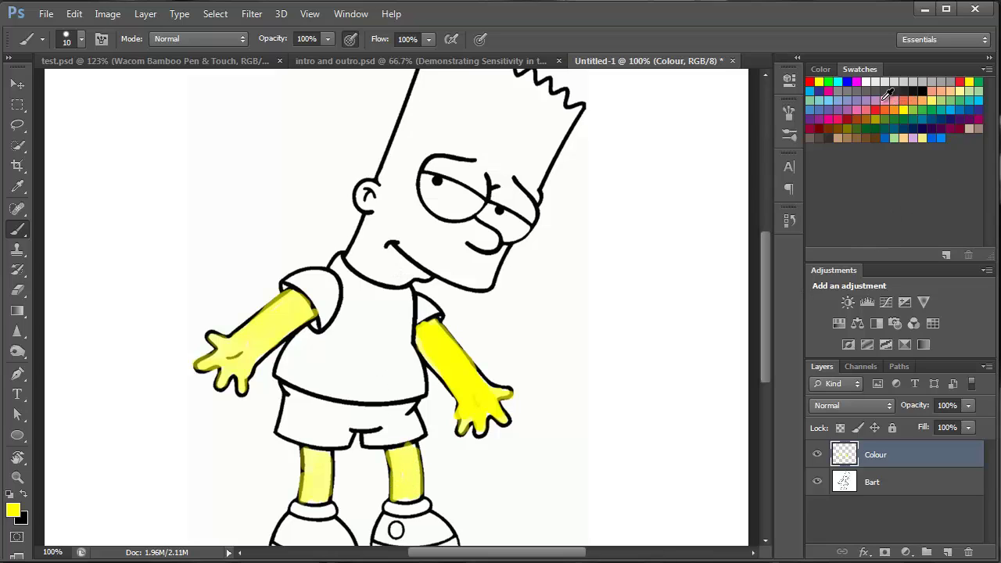
mouse_move(375, 239)
left_mouse_down()
mouse_move(359, 246)
mouse_move(352, 260)
mouse_move(387, 279)
mouse_move(423, 273)
mouse_move(370, 249)
mouse_move(394, 250)
mouse_move(403, 221)
mouse_move(416, 220)
mouse_move(436, 271)
mouse_move(461, 242)
mouse_move(476, 284)
mouse_move(484, 254)
mouse_move(501, 252)
mouse_move(487, 232)
mouse_move(493, 254)
mouse_move(475, 249)
mouse_move(463, 226)
mouse_move(451, 236)
mouse_move(420, 225)
mouse_move(401, 180)
mouse_move(383, 216)
mouse_move(367, 188)
mouse_move(359, 202)
mouse_move(420, 157)
mouse_move(406, 147)
mouse_move(387, 176)
mouse_move(402, 138)
left_mouse_up()
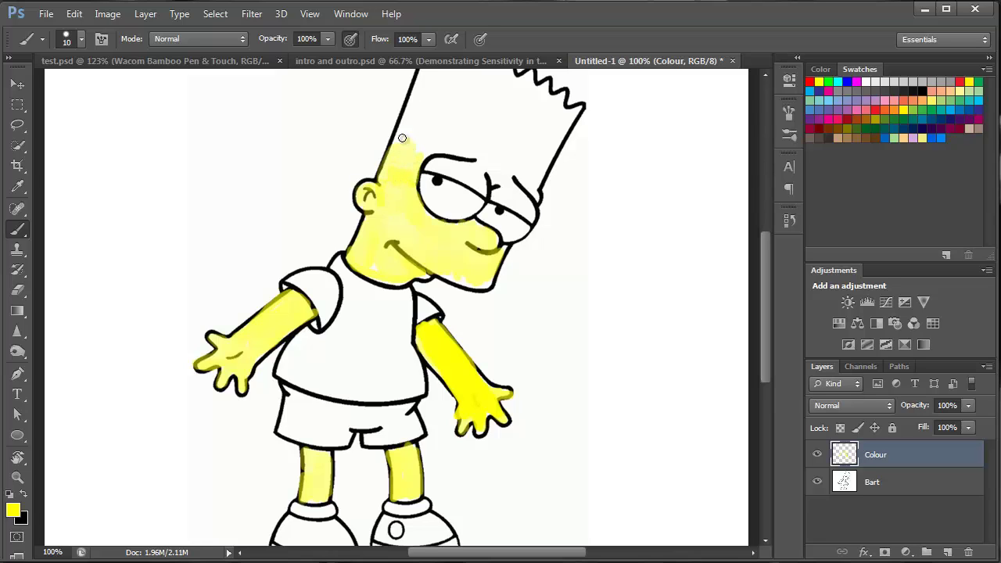
Pan up, then paint the hair's left edge and the brow above the eyes yellow.
left_click_drag(511, 104, 425, 154)
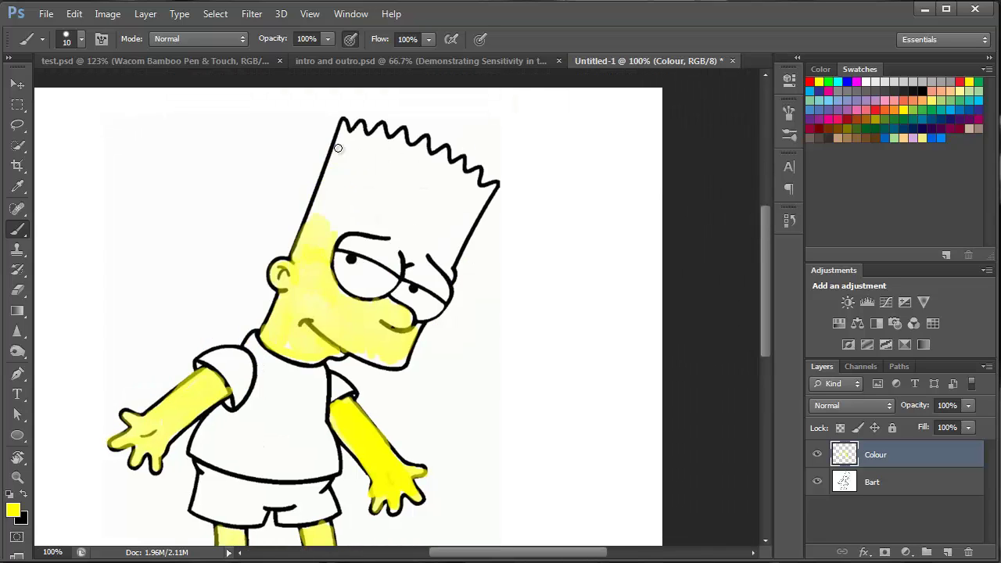
mouse_move(343, 155)
left_mouse_down()
mouse_move(317, 195)
mouse_move(342, 165)
mouse_move(336, 235)
mouse_move(359, 182)
mouse_move(362, 205)
mouse_move(377, 162)
mouse_move(394, 232)
mouse_move(410, 189)
mouse_move(415, 249)
mouse_move(441, 223)
mouse_move(448, 264)
mouse_move(461, 215)
mouse_move(471, 199)
mouse_move(481, 204)
mouse_move(458, 239)
mouse_move(488, 185)
mouse_move(465, 211)
mouse_move(472, 195)
mouse_move(457, 159)
mouse_move(414, 202)
mouse_move(423, 142)
mouse_move(420, 160)
mouse_move(399, 147)
mouse_move(399, 162)
mouse_move(379, 132)
mouse_move(362, 156)
mouse_move(362, 135)
mouse_move(342, 151)
left_mouse_up()
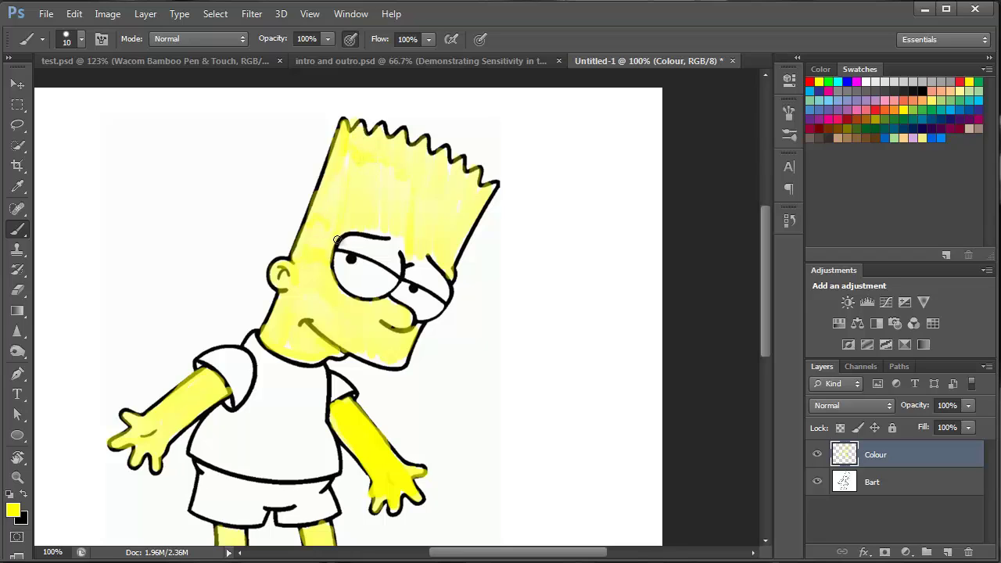
mouse_move(341, 243)
left_mouse_down()
mouse_move(383, 242)
mouse_move(350, 242)
mouse_move(396, 271)
mouse_move(384, 229)
mouse_move(409, 279)
mouse_move(444, 296)
mouse_move(418, 258)
mouse_move(440, 288)
mouse_move(418, 274)
left_mouse_up()
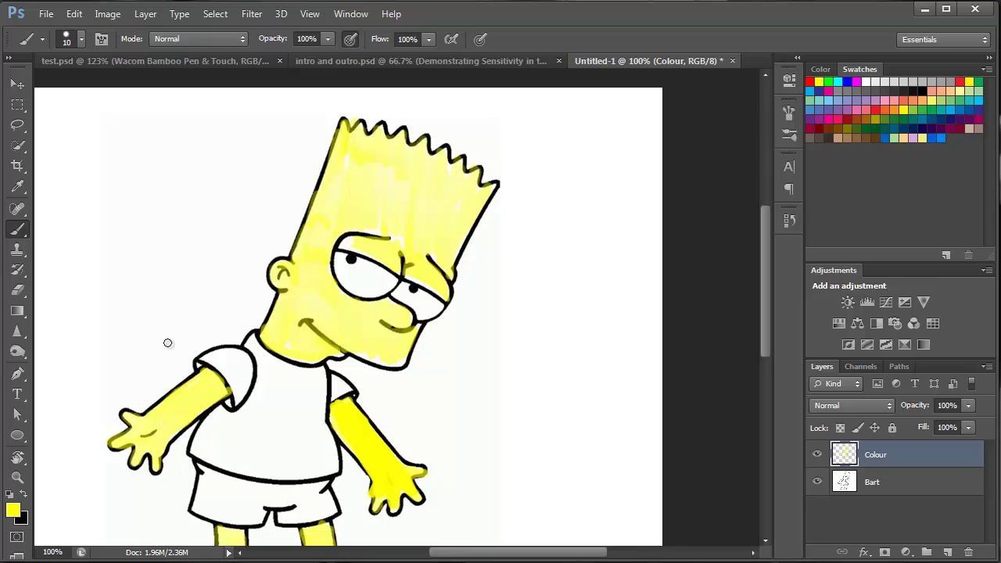
Paint the shirt's sleeve, shoulder and front salmon red, then start the shorts in blue.
left_click(905, 95)
mouse_move(222, 361)
left_mouse_down()
mouse_move(247, 369)
mouse_move(249, 384)
mouse_move(239, 359)
left_mouse_up()
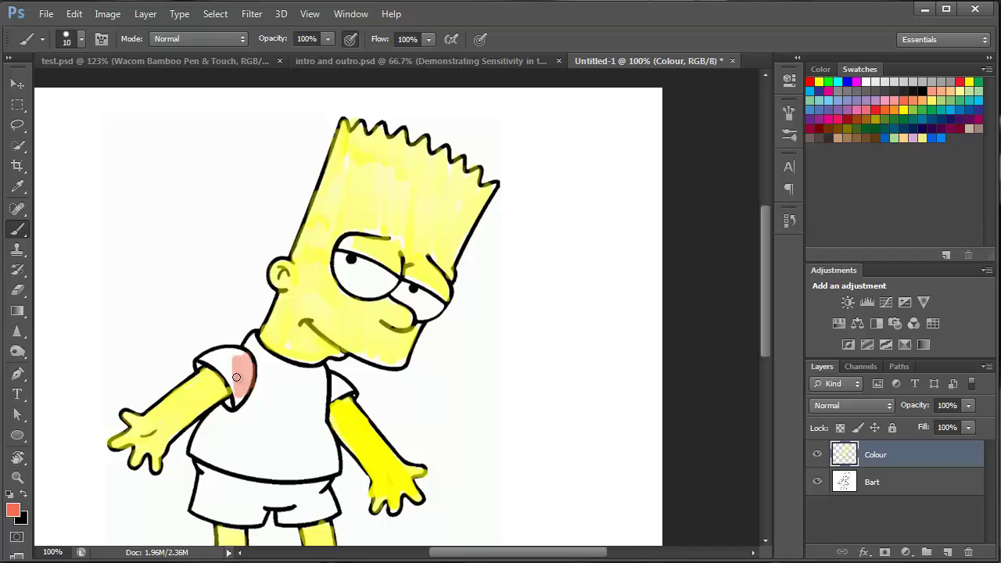
mouse_move(237, 378)
left_mouse_down()
mouse_move(234, 404)
mouse_move(226, 372)
mouse_move(200, 360)
mouse_move(252, 355)
mouse_move(220, 353)
mouse_move(253, 366)
mouse_move(251, 339)
mouse_move(285, 381)
mouse_move(277, 363)
mouse_move(321, 375)
mouse_move(322, 406)
mouse_move(315, 379)
mouse_move(297, 412)
mouse_move(277, 380)
mouse_move(261, 421)
mouse_move(244, 400)
mouse_move(231, 458)
mouse_move(226, 450)
mouse_move(222, 460)
mouse_move(211, 420)
mouse_move(191, 453)
left_mouse_up()
mouse_move(319, 441)
left_mouse_down()
mouse_move(332, 443)
mouse_move(339, 450)
mouse_move(316, 475)
mouse_move(297, 421)
mouse_move(277, 411)
mouse_move(266, 469)
mouse_move(262, 453)
mouse_move(249, 467)
mouse_move(234, 446)
mouse_move(227, 466)
mouse_move(237, 419)
left_mouse_up()
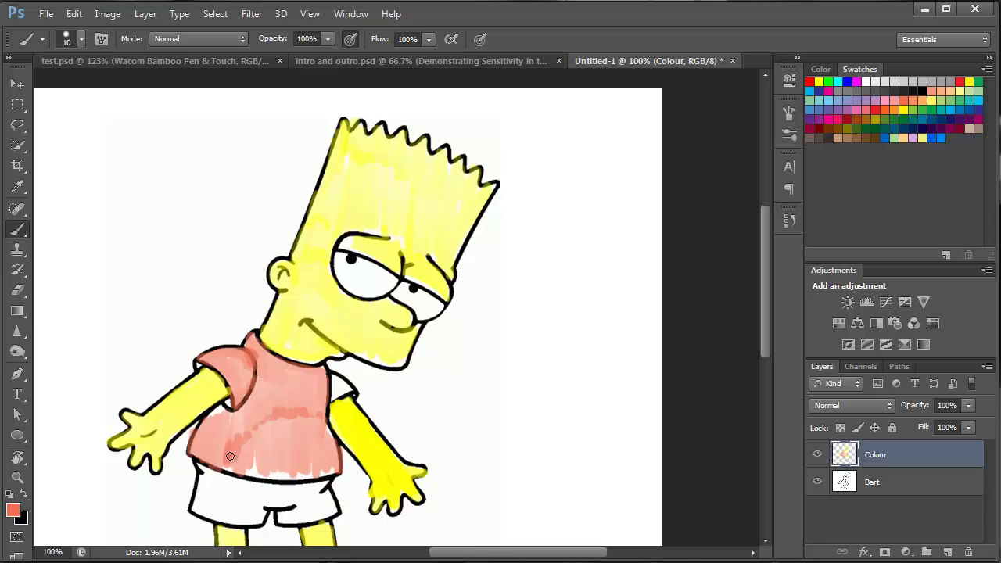
mouse_move(230, 456)
left_mouse_down()
mouse_move(302, 404)
mouse_move(336, 393)
left_mouse_up()
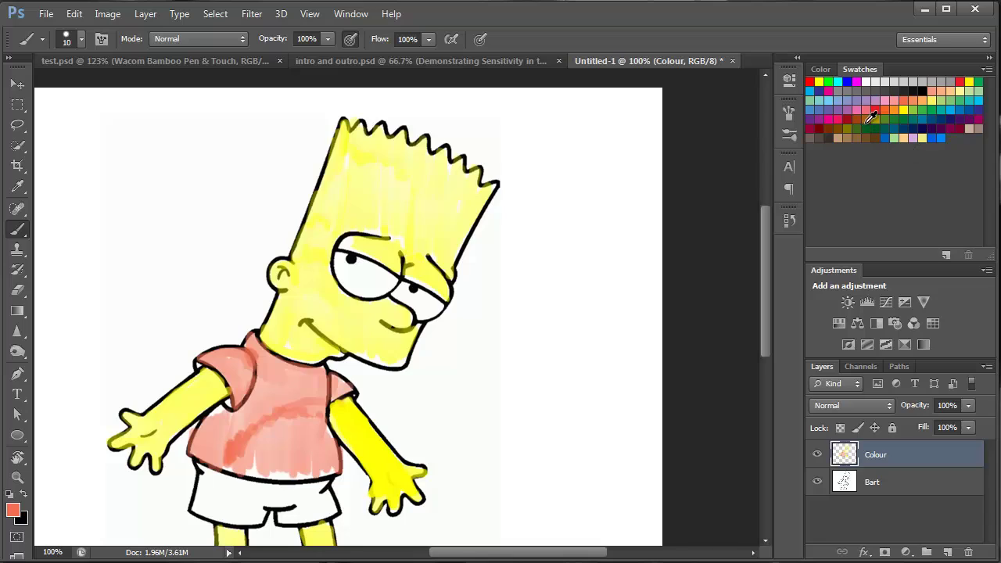
left_click(967, 107)
mouse_move(217, 485)
left_mouse_down()
mouse_move(223, 519)
mouse_move(241, 496)
mouse_move(252, 518)
mouse_move(268, 503)
mouse_move(245, 521)
mouse_move(192, 510)
mouse_move(237, 511)
mouse_move(236, 491)
mouse_move(253, 489)
mouse_move(241, 485)
mouse_move(315, 489)
mouse_move(334, 510)
mouse_move(323, 502)
mouse_move(309, 518)
mouse_move(302, 499)
mouse_move(282, 521)
mouse_move(274, 499)
mouse_move(249, 495)
mouse_move(326, 485)
mouse_move(247, 486)
mouse_move(210, 481)
left_mouse_up()
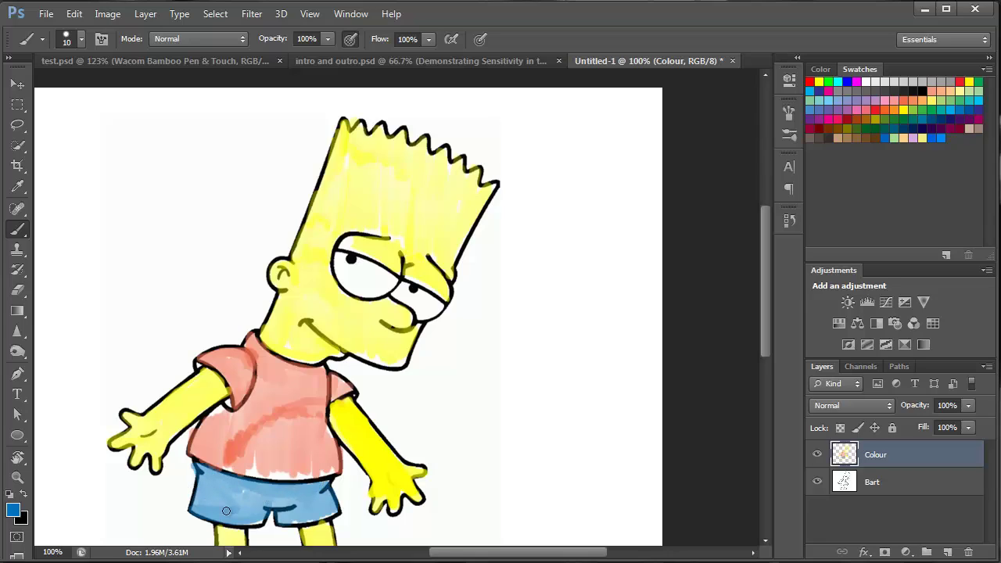
Add blue to the lower-left shorts and restroke the shirt's middle, sleeve and sides salmon red.
left_click_drag(250, 524, 226, 517)
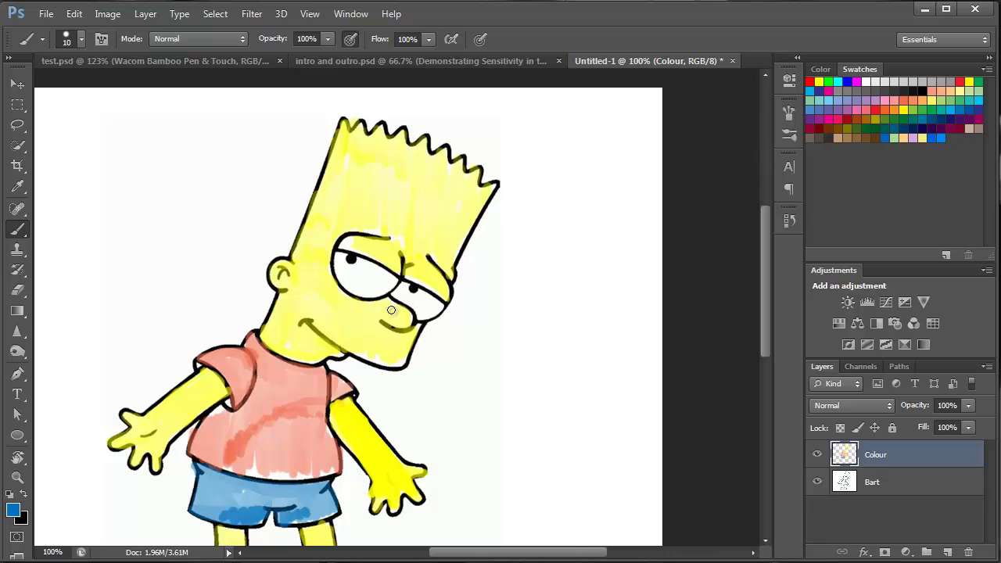
left_click(905, 99)
left_click_drag(320, 409, 261, 415)
mouse_move(243, 374)
left_mouse_down()
mouse_move(206, 430)
mouse_move(199, 413)
left_mouse_up()
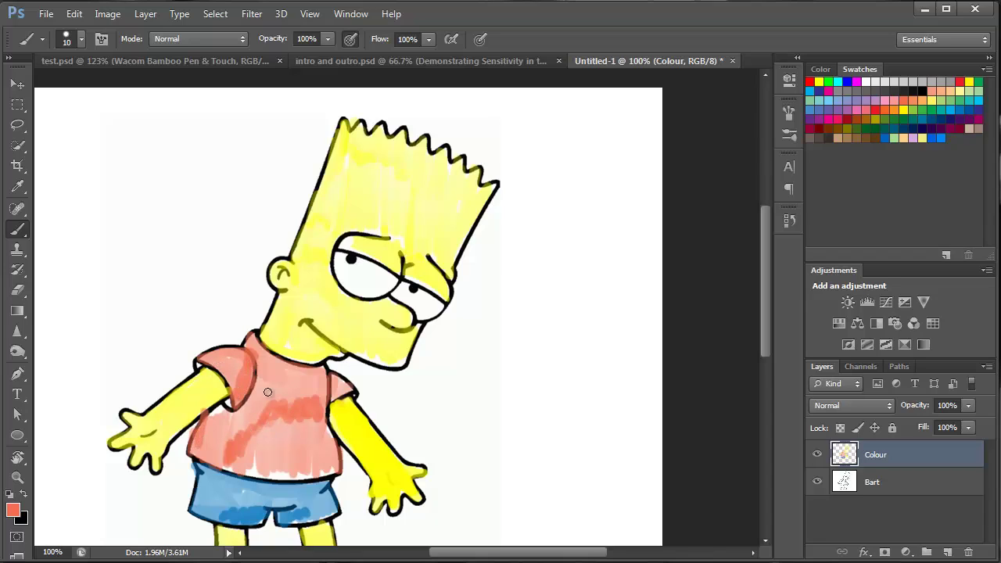
left_click_drag(330, 389, 341, 381)
Sample the blue from the shorts and paint both shoes with it.
left_click_drag(434, 380, 494, 205)
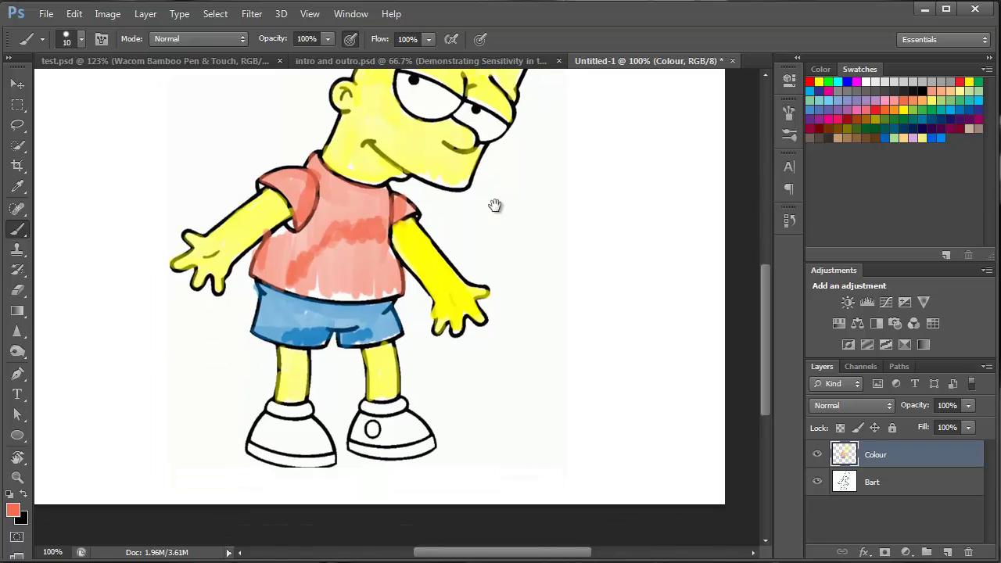
left_click(349, 320, "alt")
left_click(352, 329, "alt")
mouse_move(265, 422)
left_mouse_down()
mouse_move(256, 439)
mouse_move(278, 430)
mouse_move(294, 454)
mouse_move(315, 438)
mouse_move(335, 440)
mouse_move(313, 444)
left_mouse_up()
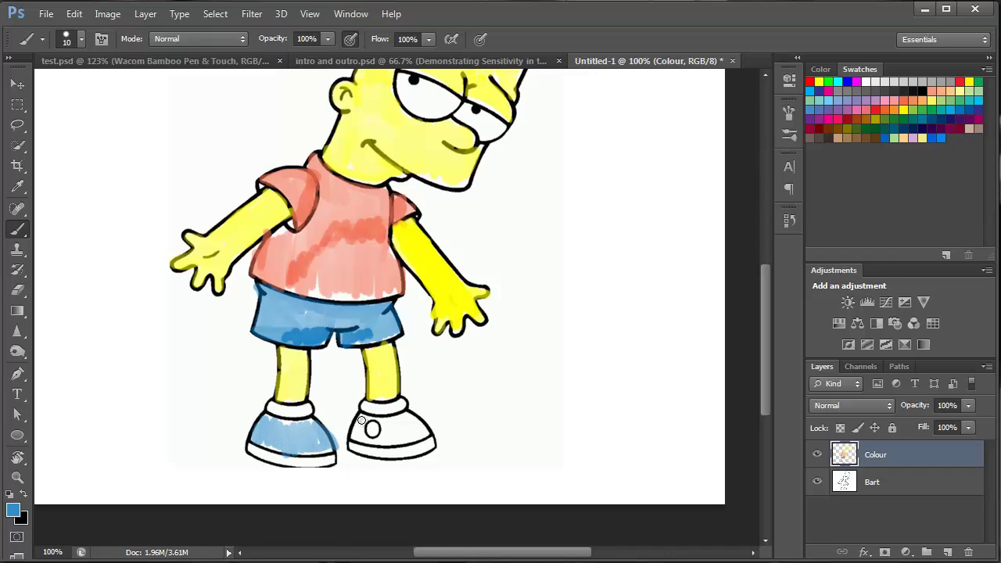
mouse_move(361, 421)
left_mouse_down()
mouse_move(374, 442)
mouse_move(384, 436)
mouse_move(373, 422)
mouse_move(412, 417)
mouse_move(402, 416)
mouse_move(420, 422)
mouse_move(404, 437)
mouse_move(394, 429)
mouse_move(413, 441)
mouse_move(349, 434)
mouse_move(364, 419)
mouse_move(406, 417)
mouse_move(373, 411)
left_mouse_up()
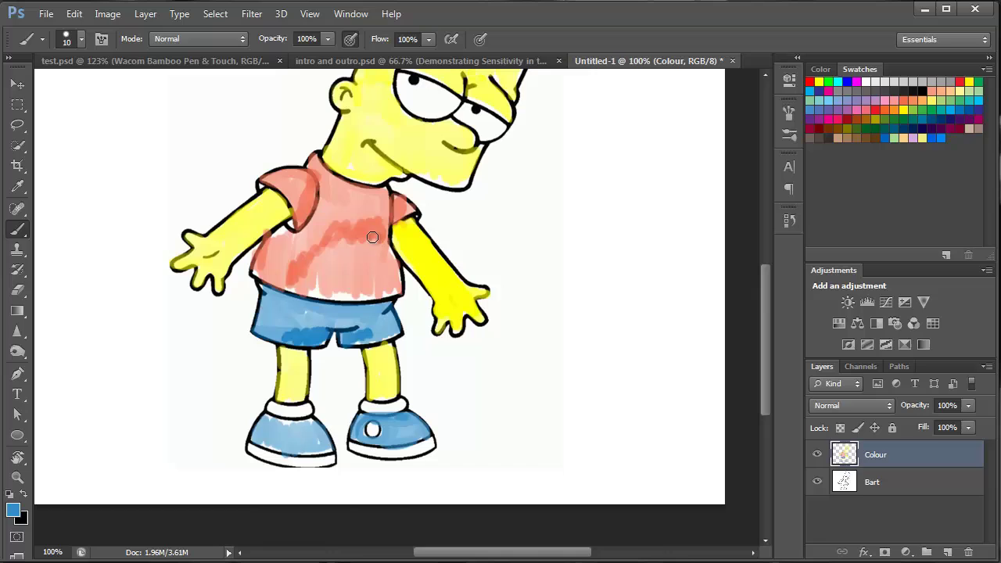
Pan back to Bart's head and zoom out to about 77% to show the whole figure.
mouse_move(359, 265)
left_mouse_down()
mouse_move(354, 318)
mouse_move(307, 428)
left_mouse_up()
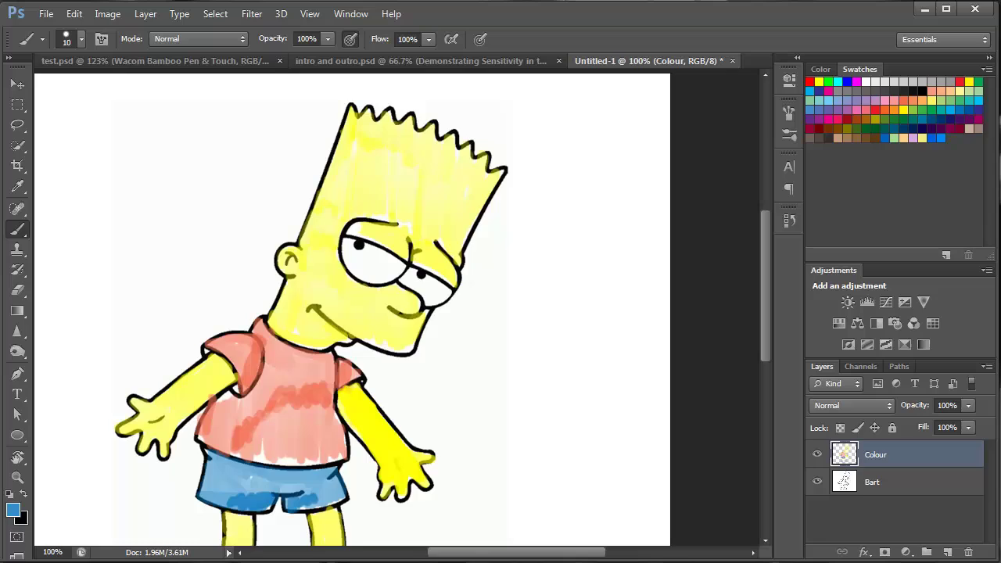
scroll(352, 309, "down", 2)
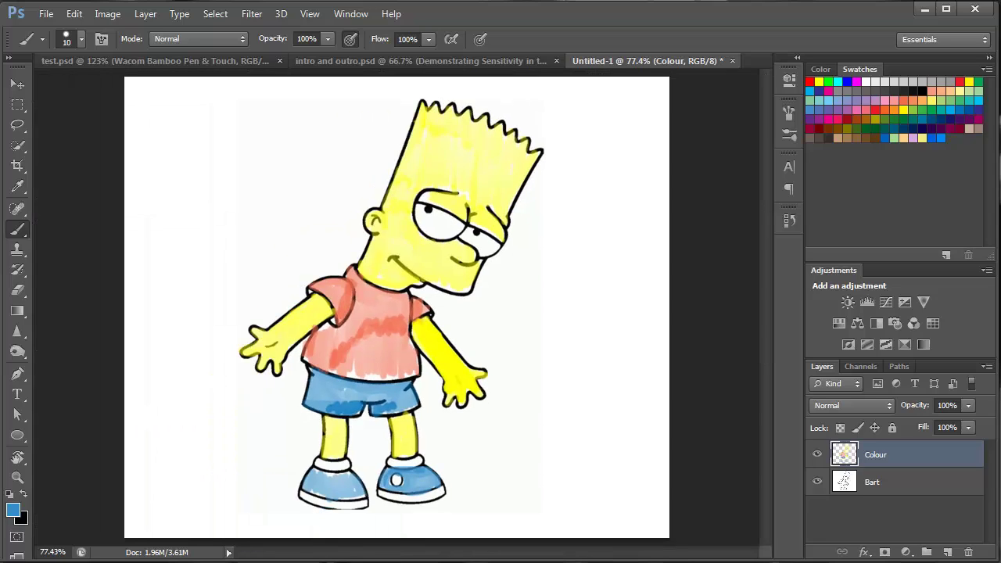